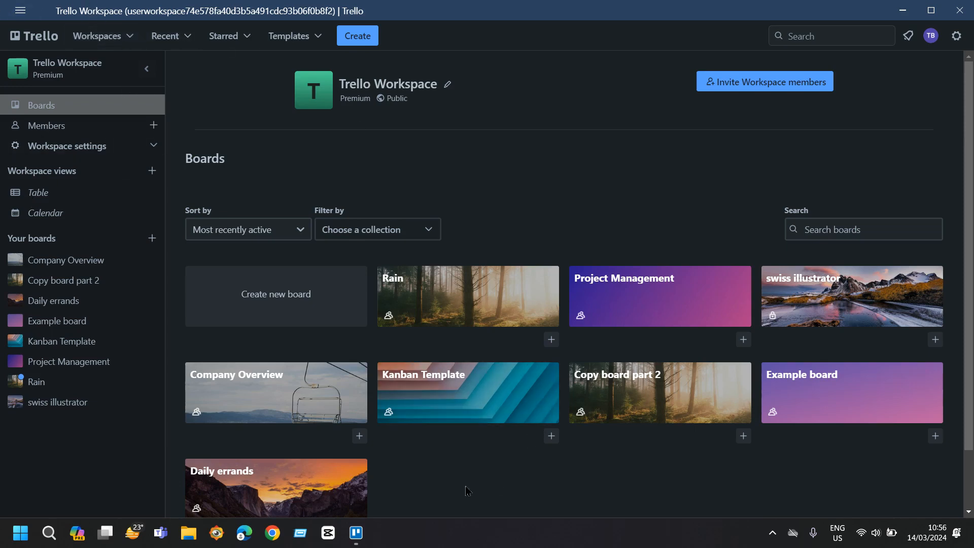
Open the Kanban Template board from the workspace's boards
scroll(446, 204, down, 1)
scroll(445, 204, down, 1)
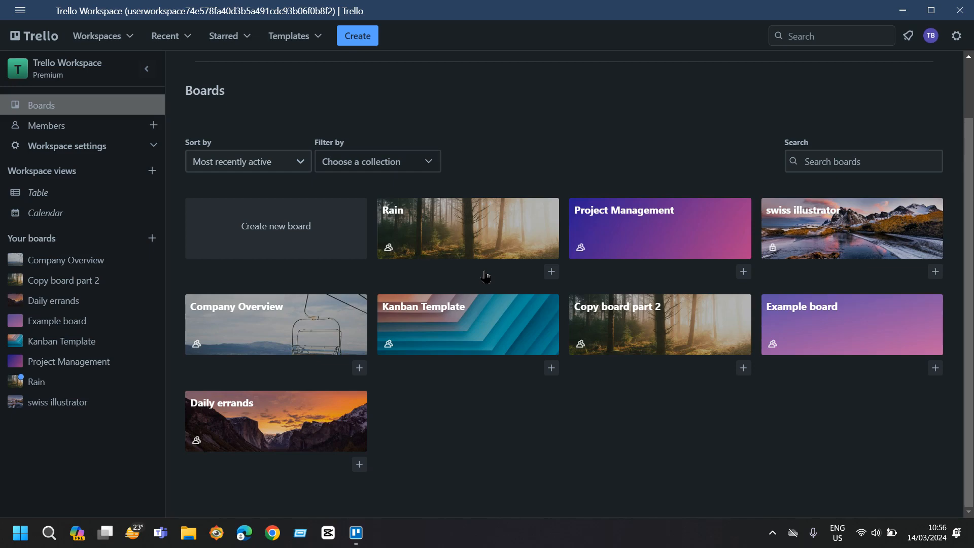
click(493, 338)
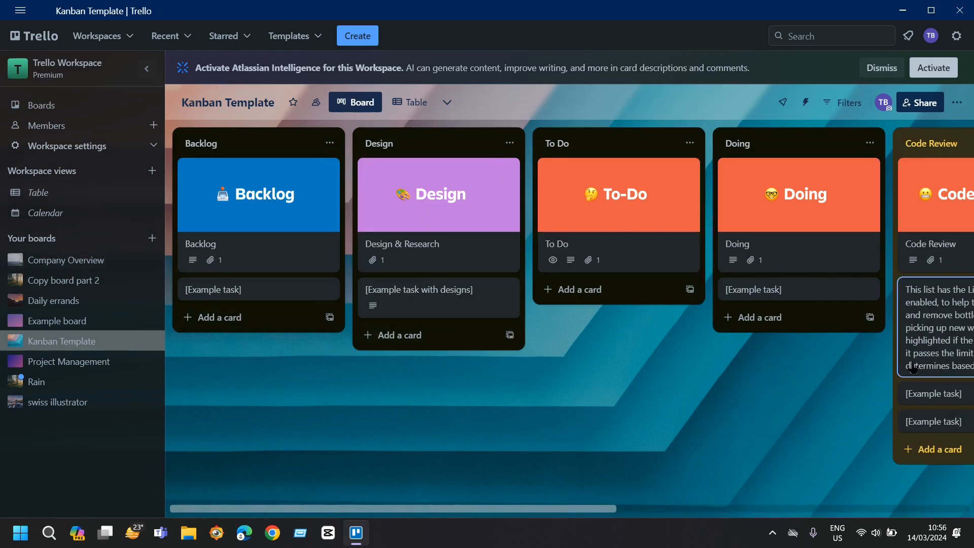
drag(591, 504, 494, 490)
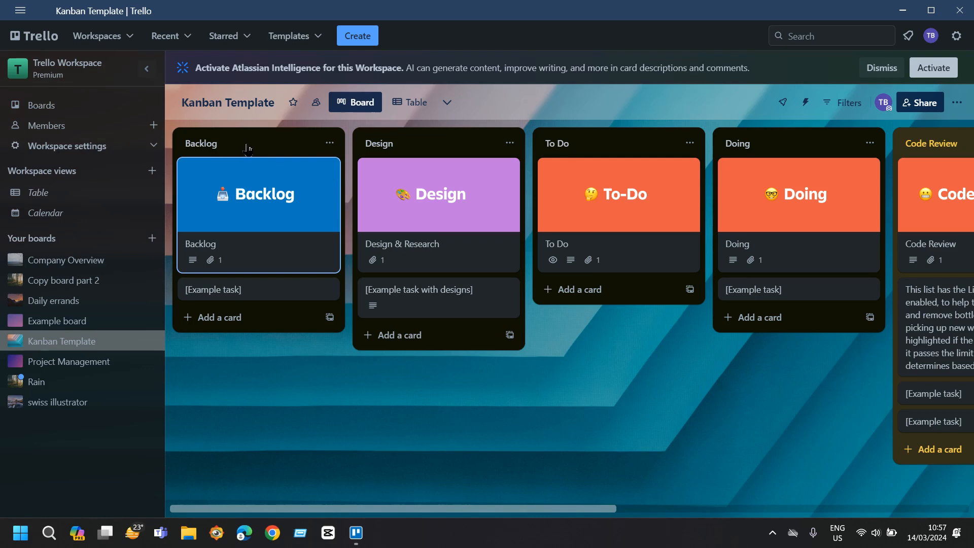
Turn on watching for the Backlog list and rename the list "Illustration uploads"
click(329, 142)
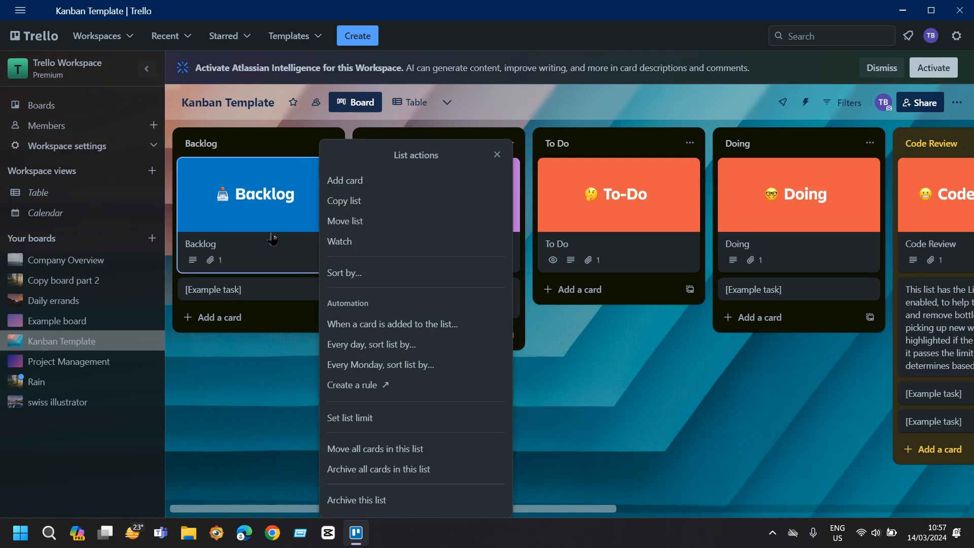
click(339, 242)
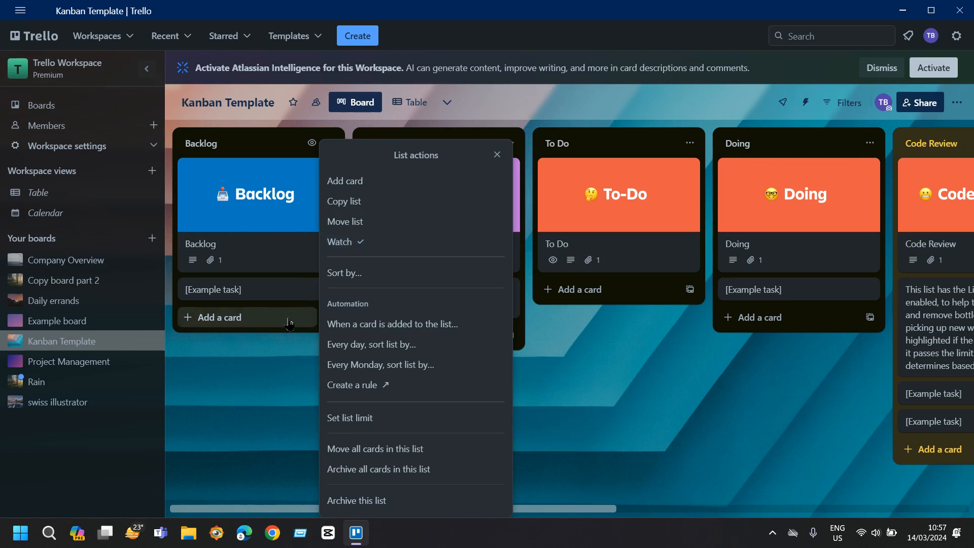
click(259, 153)
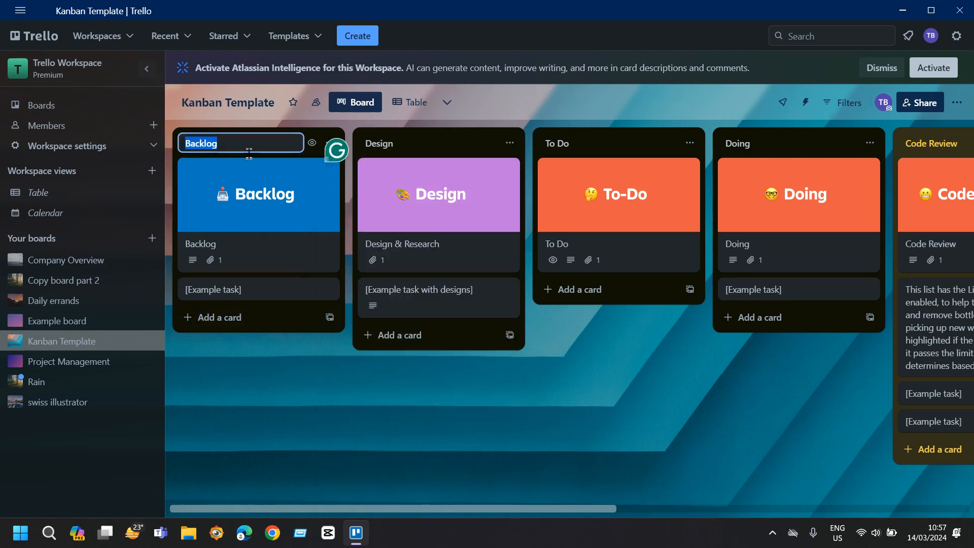
key(BackSpace)
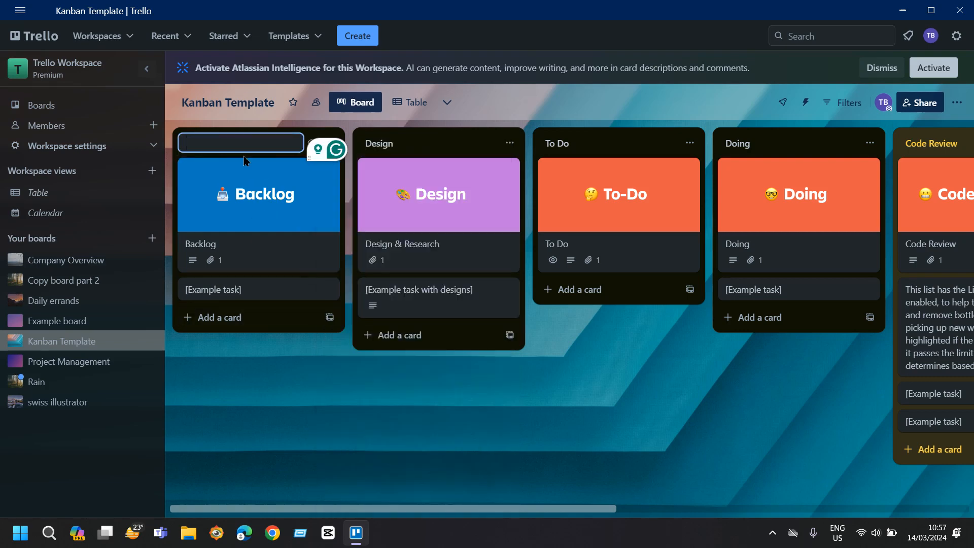
text(Illustration )
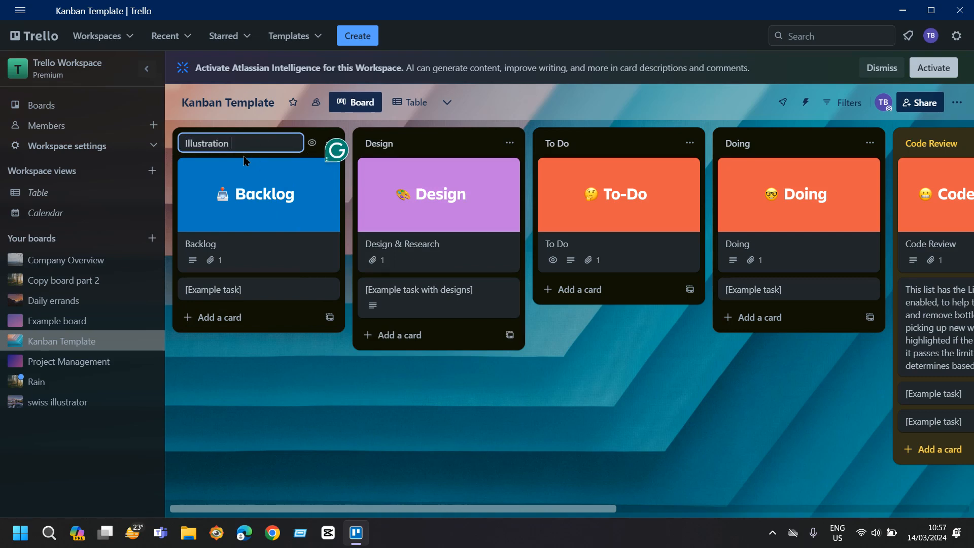
text(uploads)
Rename the Backlog card "Illustration upload" and close its details
click(211, 253)
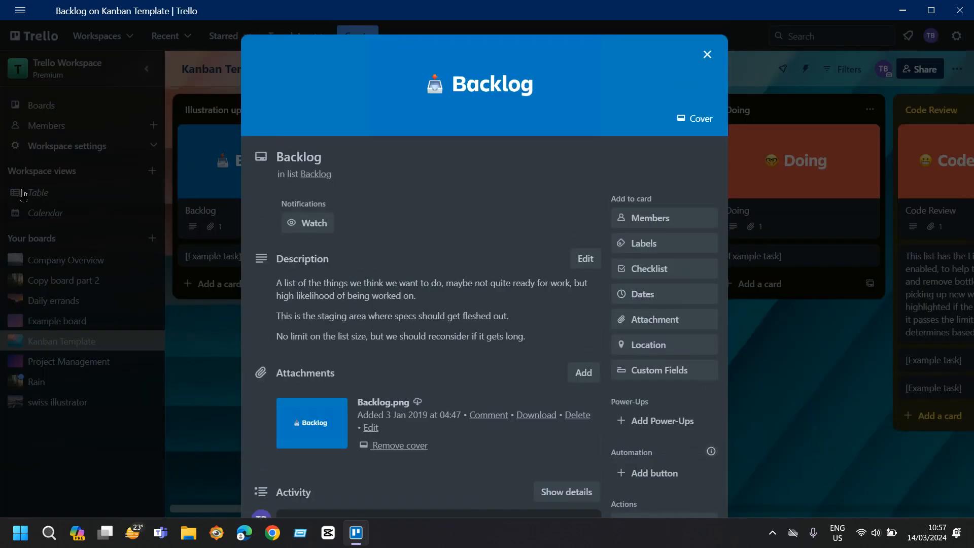
click(338, 164)
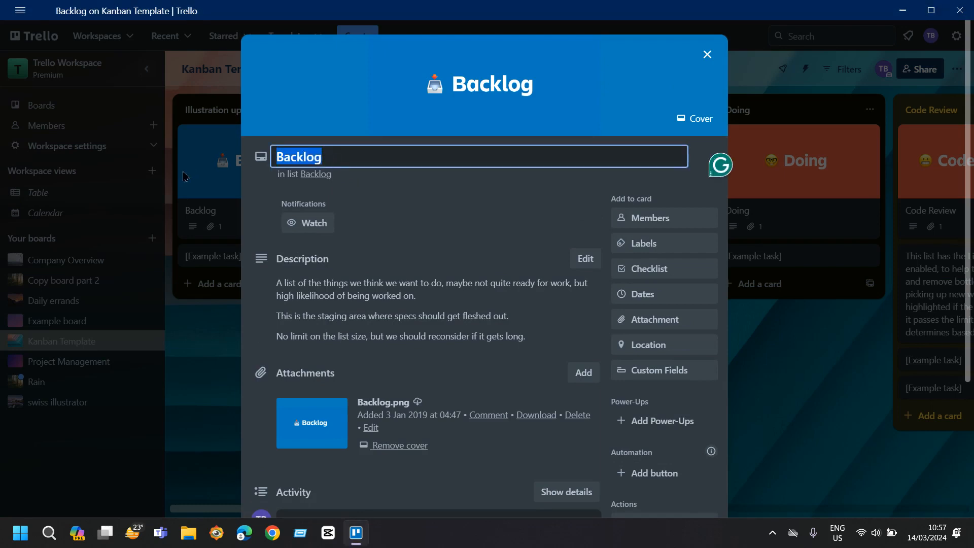
key(BackSpace)
text(Illustr)
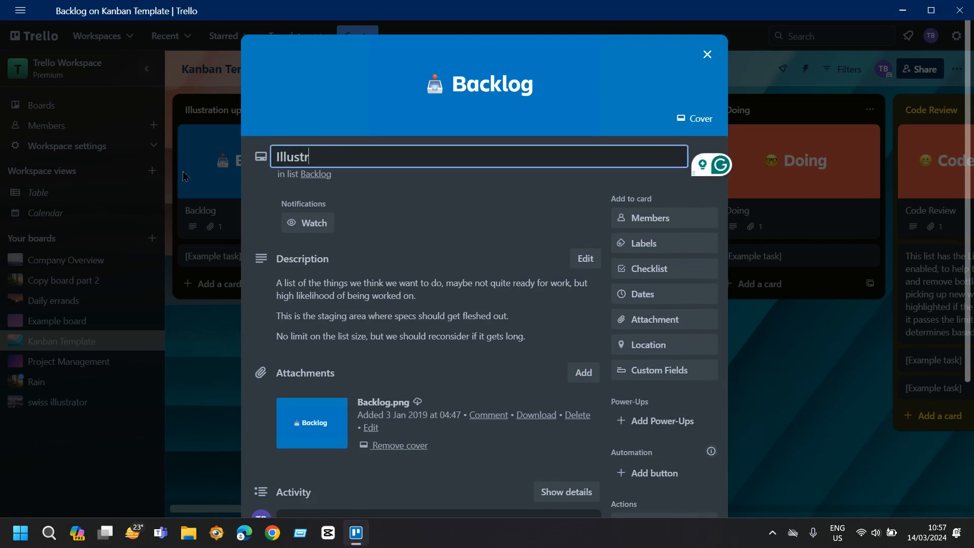
text(ation)
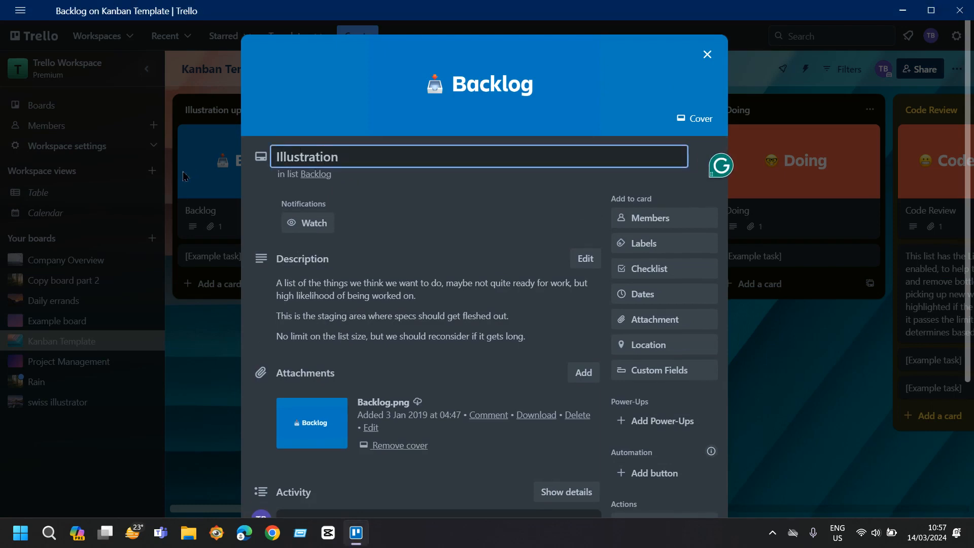
text( upload)
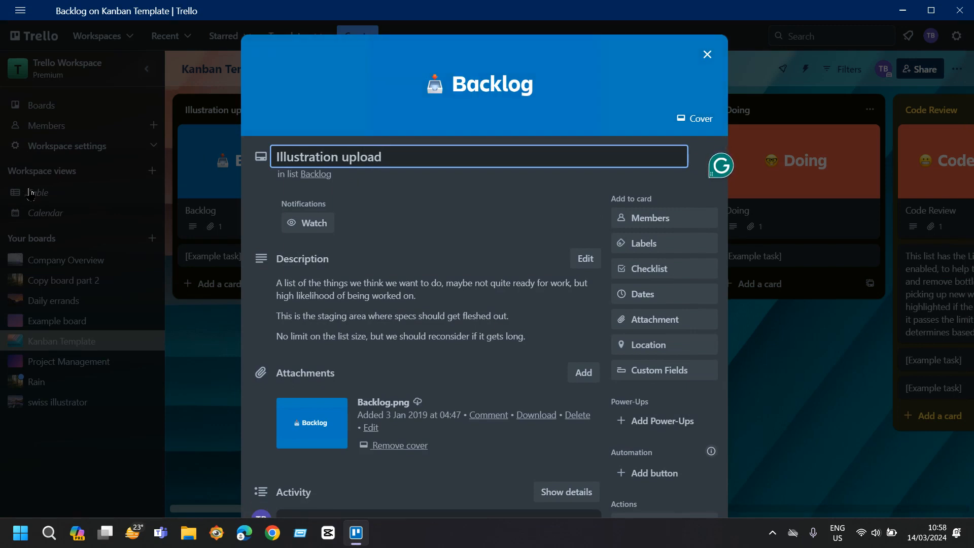
key(Return)
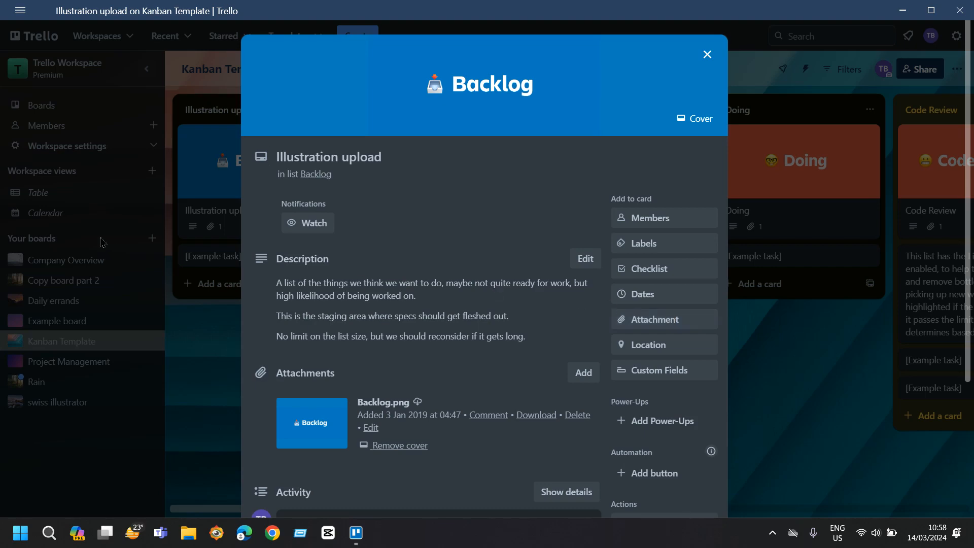
scroll(629, 264, down, 3)
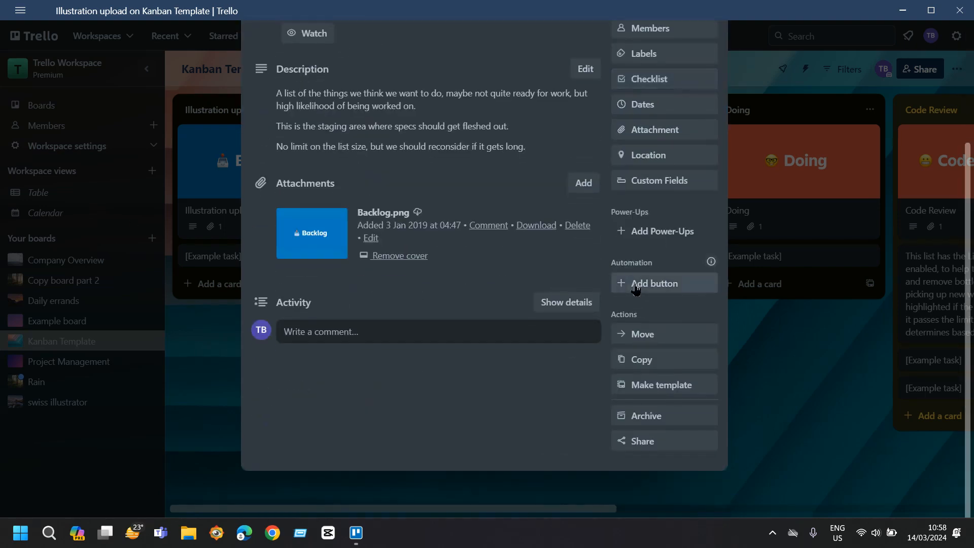
scroll(629, 263, up, 3)
click(707, 56)
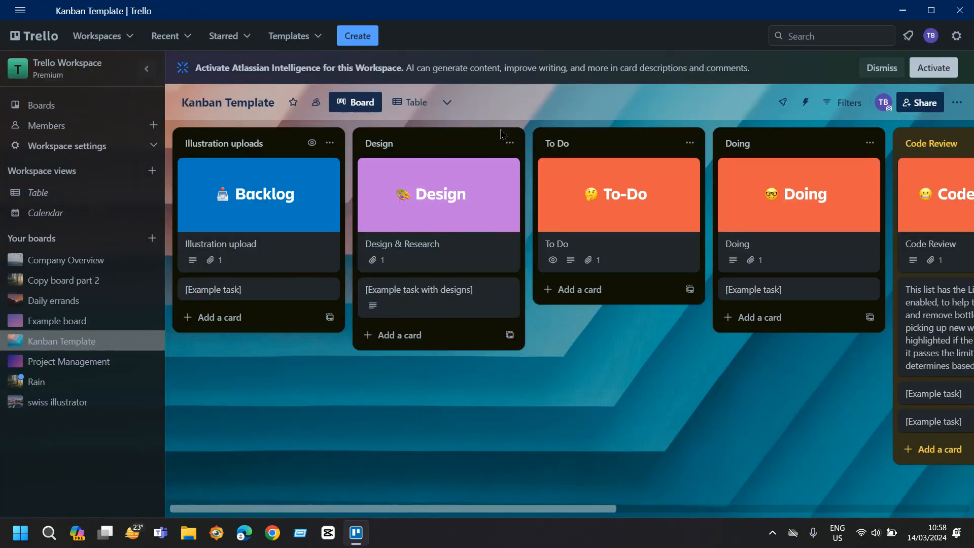
key(space)
key(space)
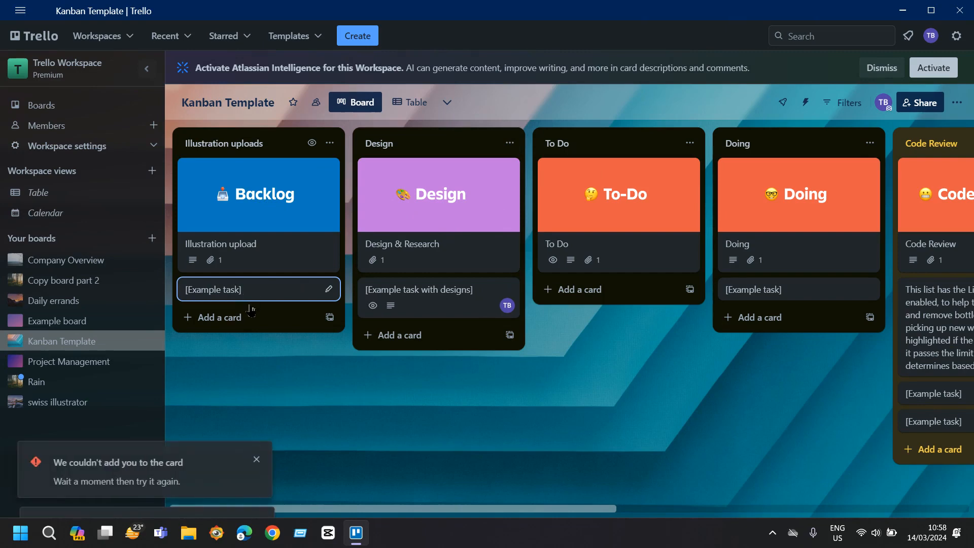
Rename the [Example task] card in the Illustration uploads list "flyer design" and close its details
click(249, 294)
click(22, 200)
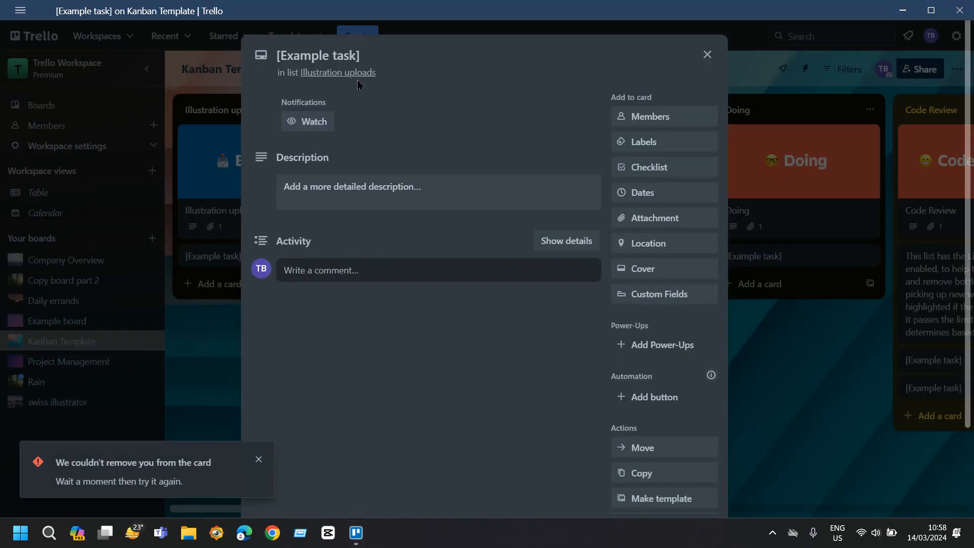
click(380, 55)
key(BackSpace)
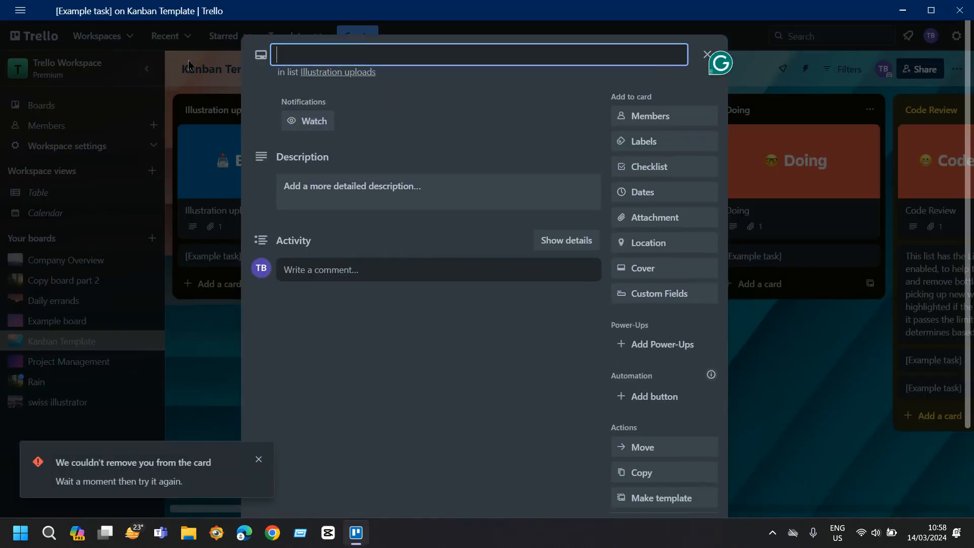
text(flyer d)
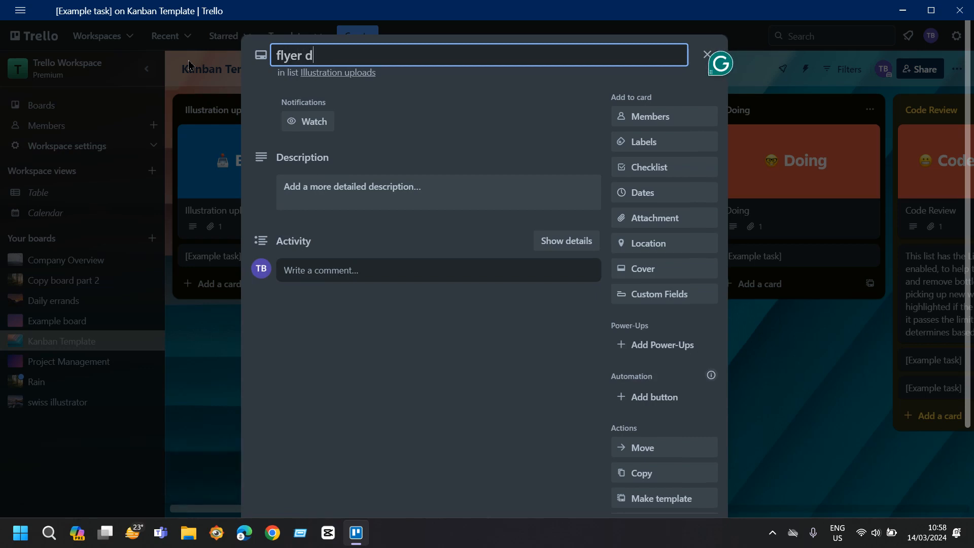
text(esign)
key(Return)
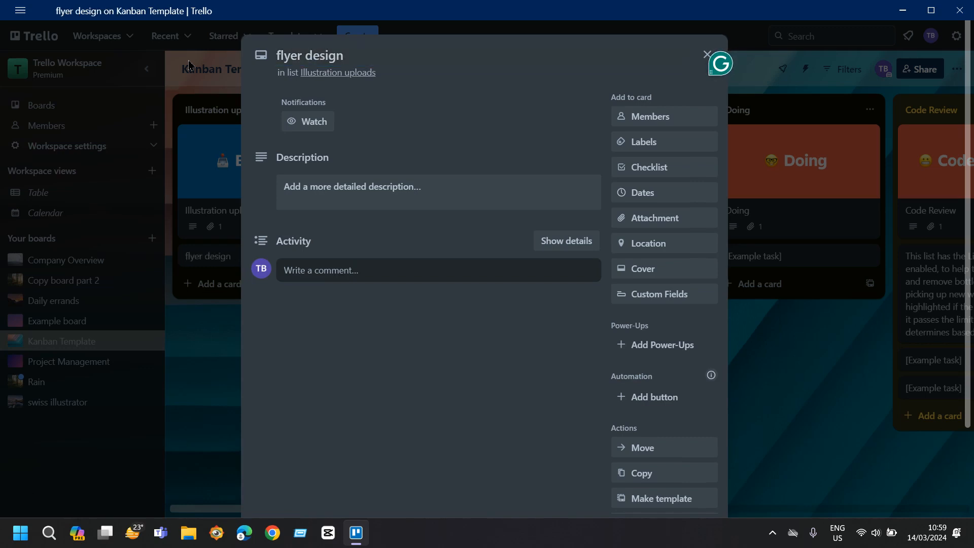
click(708, 56)
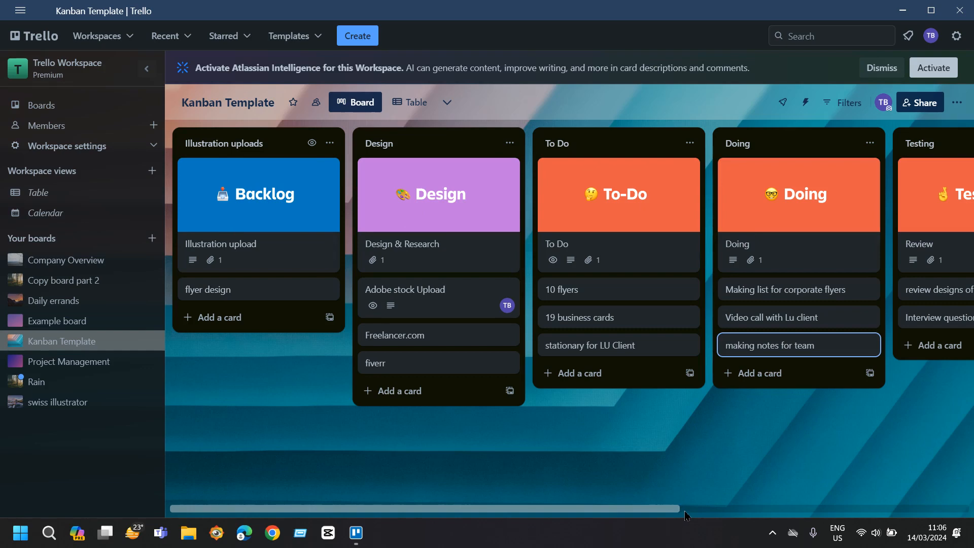
Look across the board's lists from Illustration uploads to Done, examining the cards in each
drag(660, 510, 690, 500)
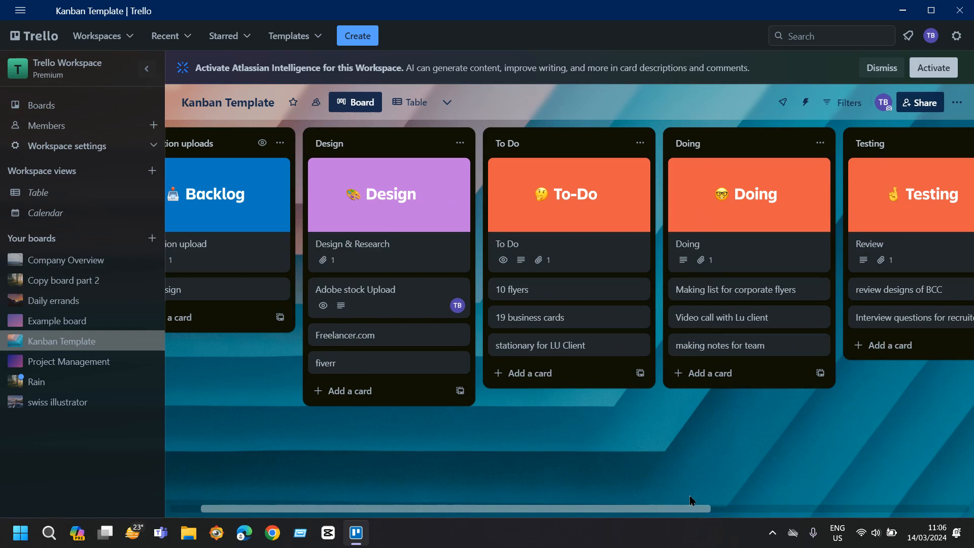
drag(690, 500, 759, 452)
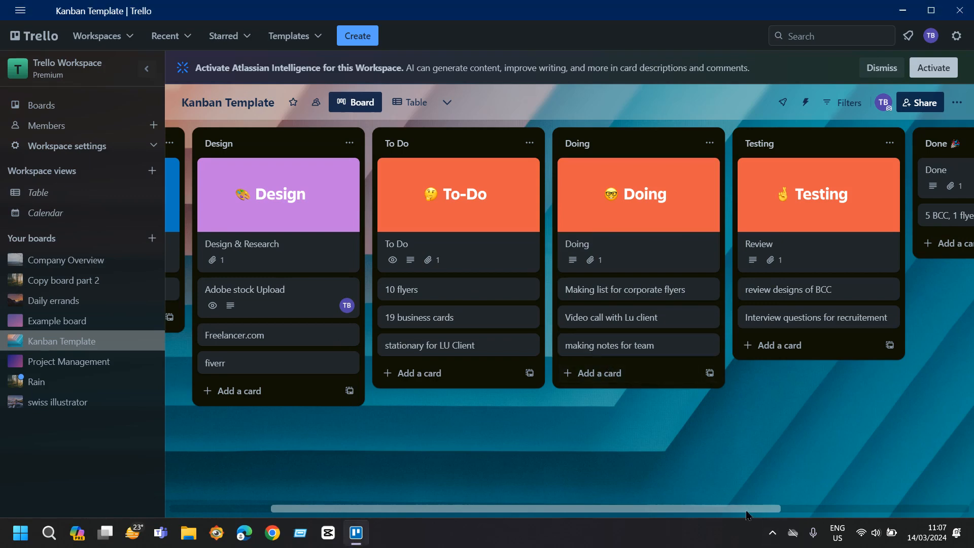
drag(746, 515, 780, 494)
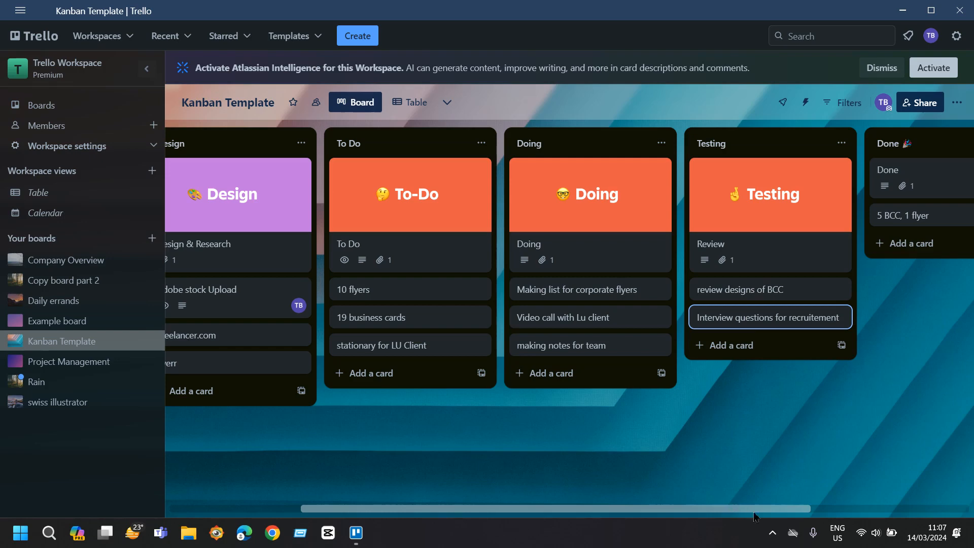
click(772, 510)
drag(806, 512, 872, 506)
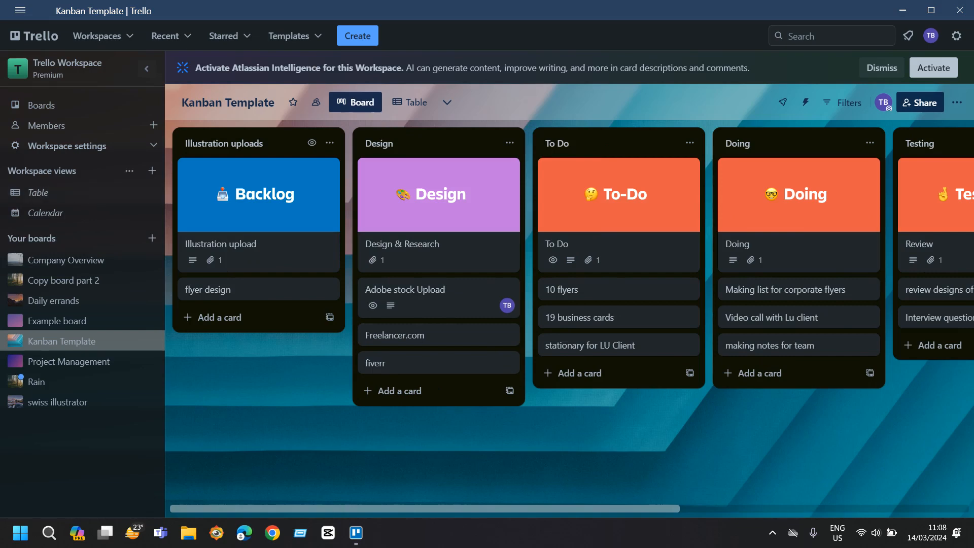
Open the workspace's Table view and find the rows for the Kanban Template board's cards
click(51, 201)
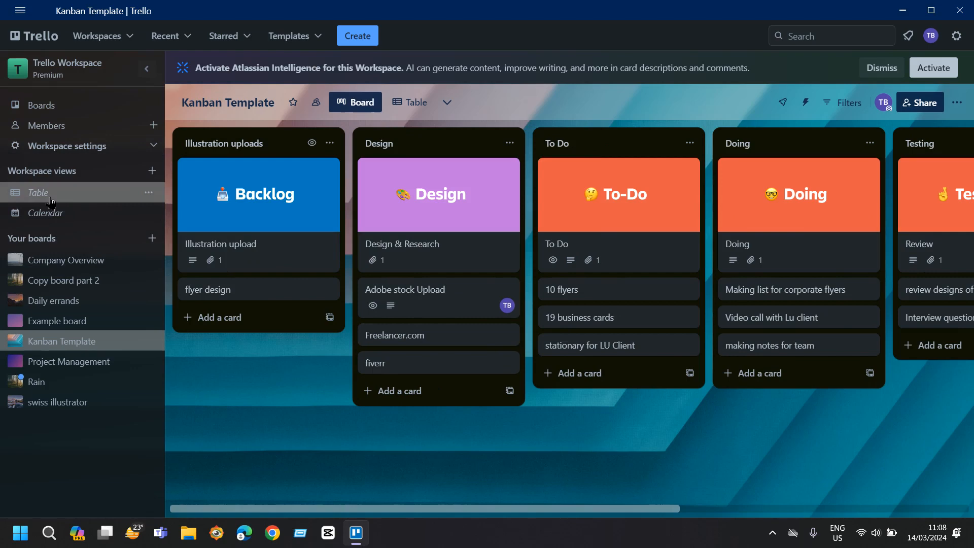
click(51, 202)
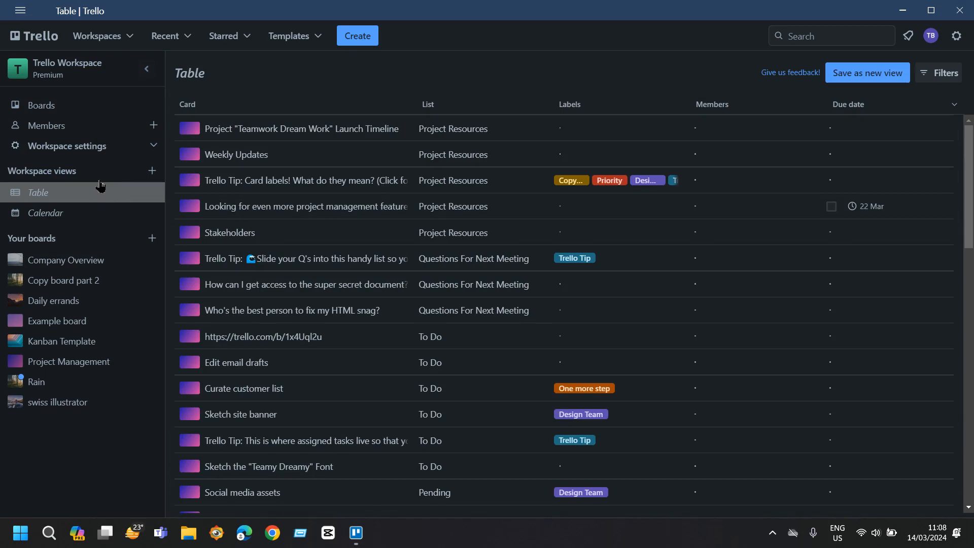
scroll(315, 266, down, 10)
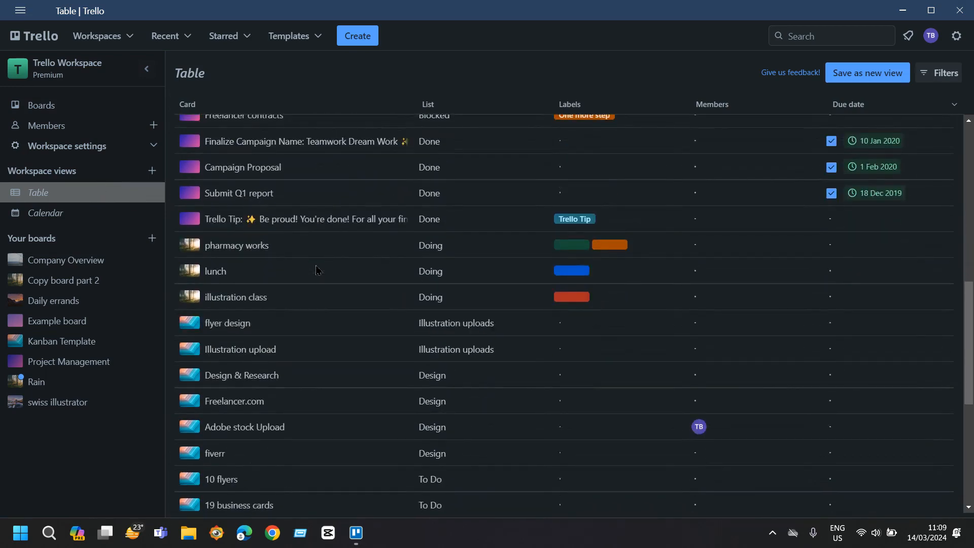
scroll(315, 269, down, 3)
scroll(305, 299, up, 1)
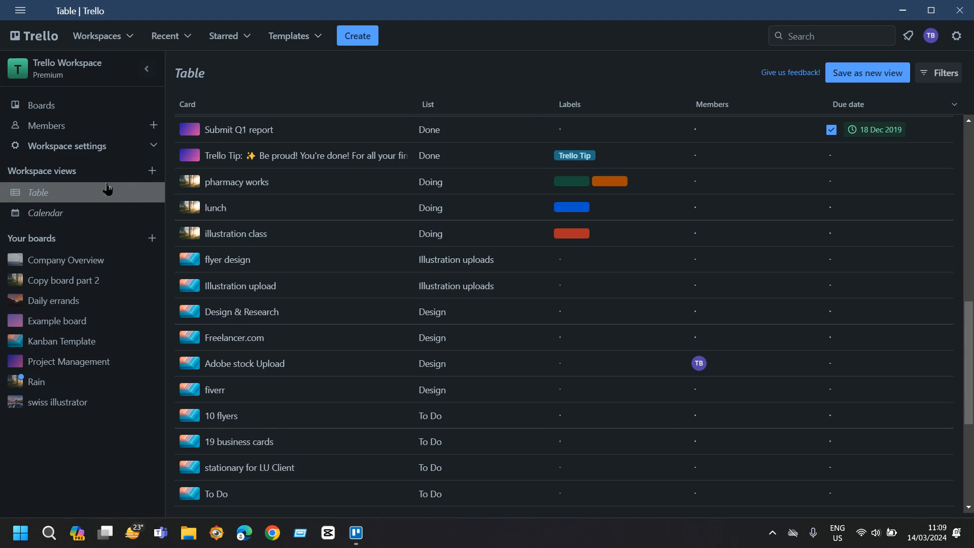
Add the red label to the "flyer design" card in the table
click(591, 263)
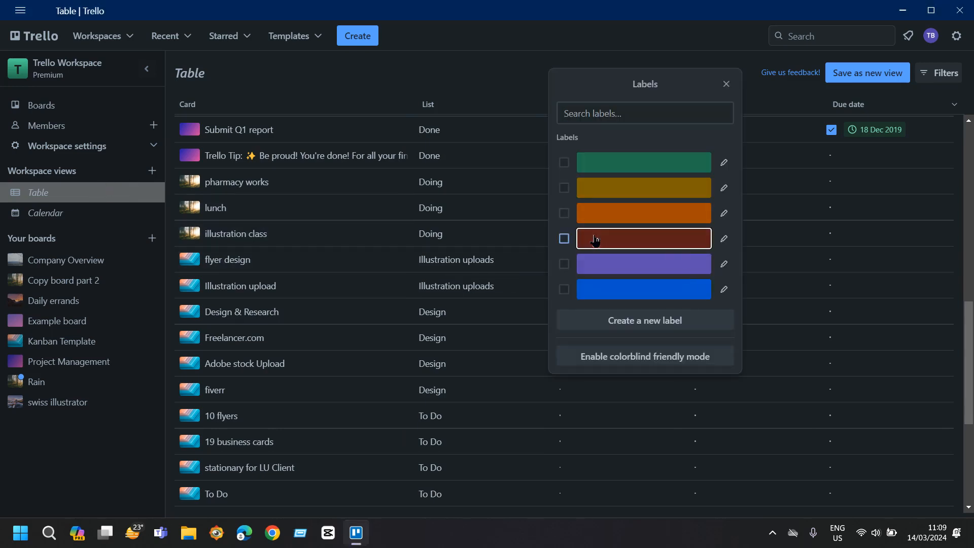
click(595, 241)
click(727, 83)
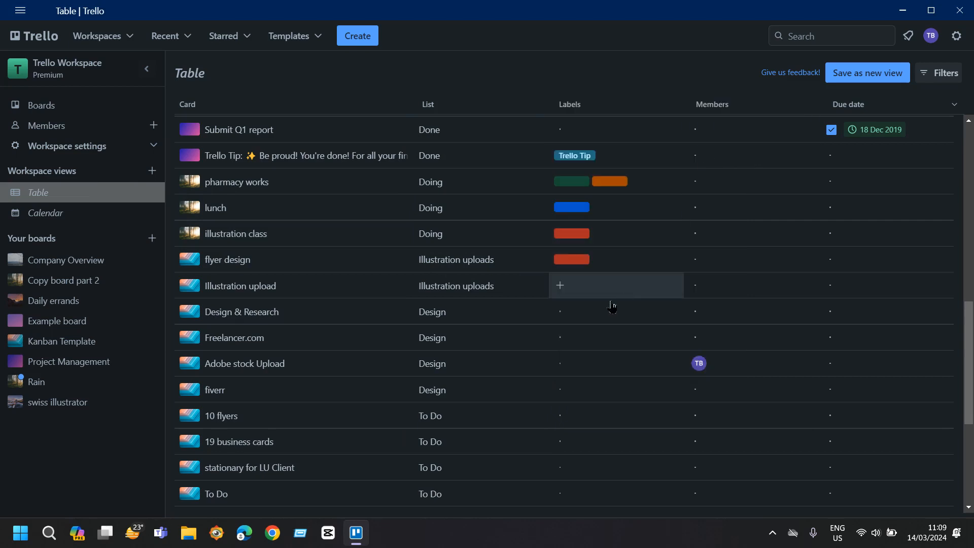
Add the blue label to the "Illustration upload" card in the table
click(584, 287)
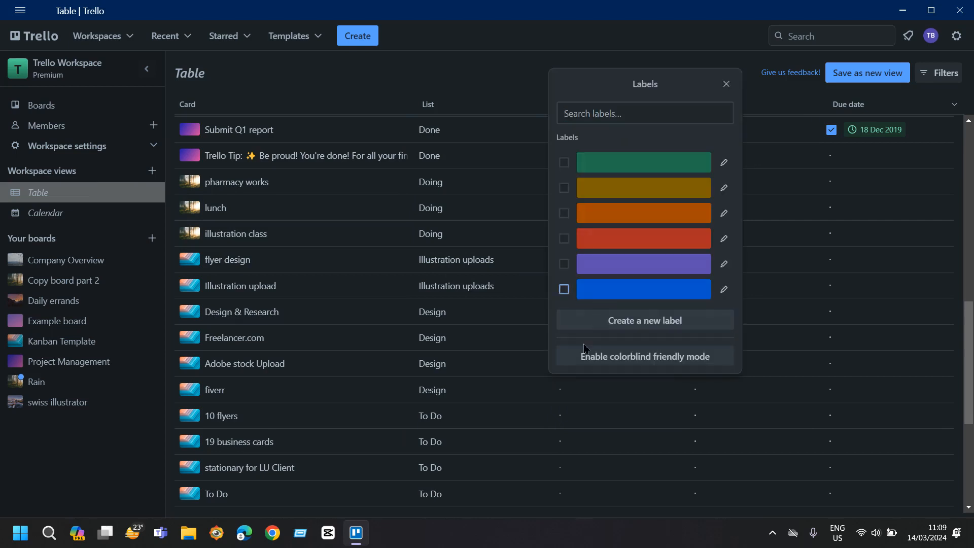
click(540, 414)
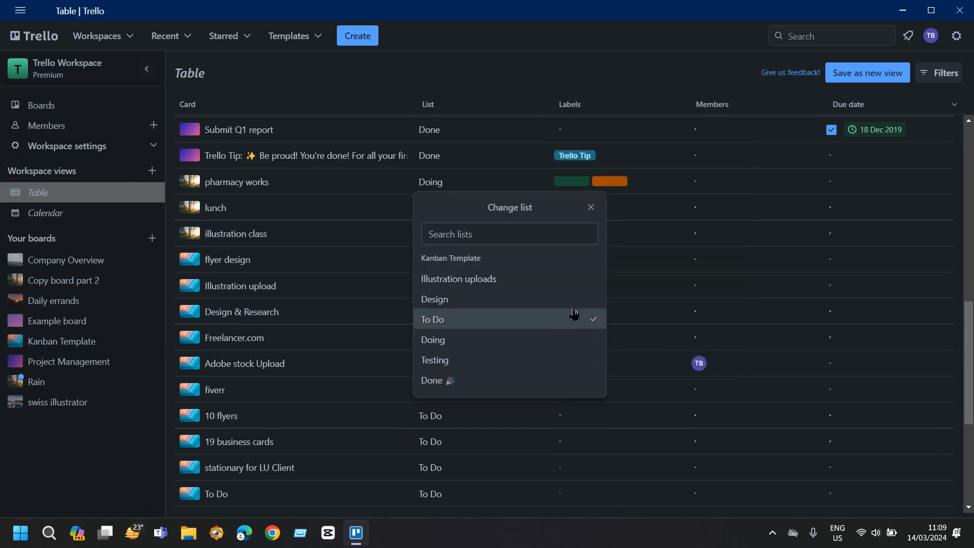
click(593, 206)
Add the blue label to the "Design & Research" card in the table
click(610, 322)
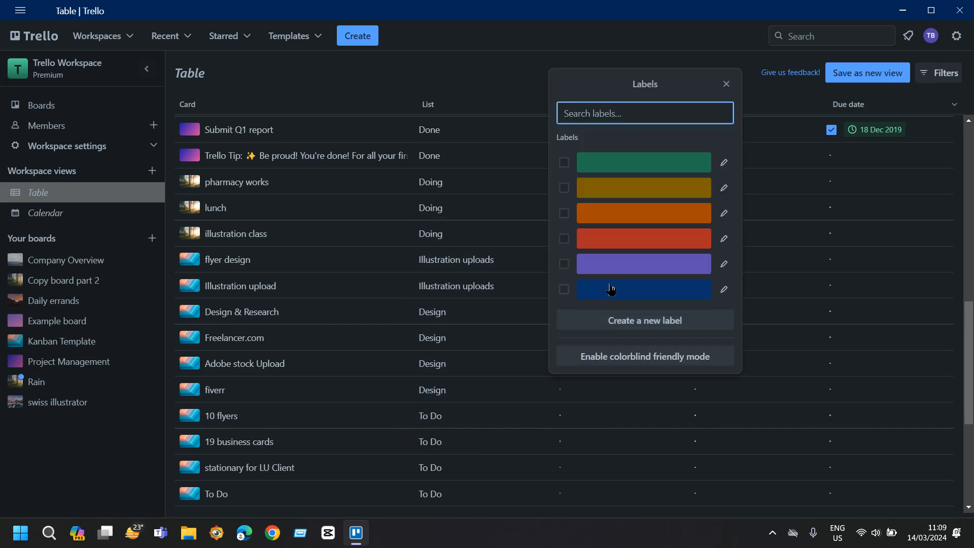
click(612, 290)
click(614, 399)
click(774, 318)
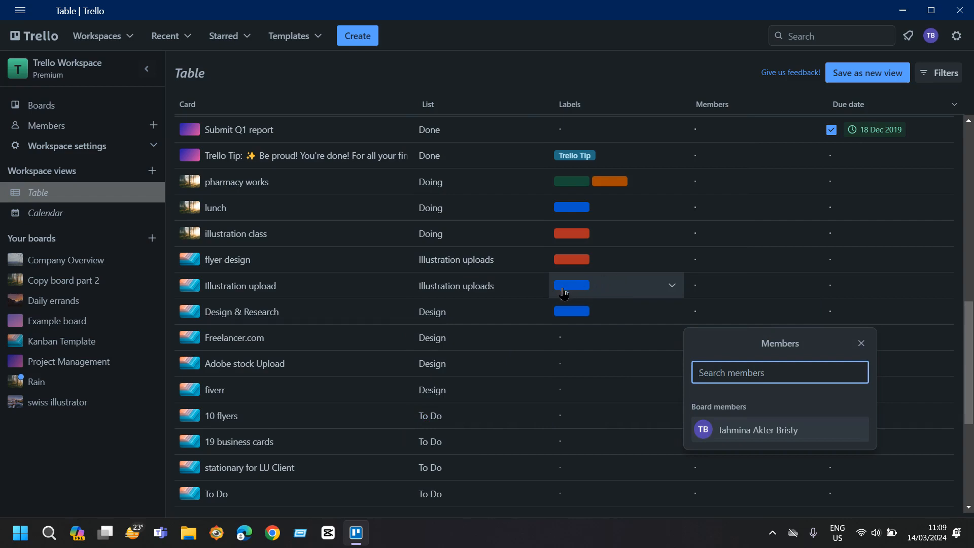
double_click(565, 101)
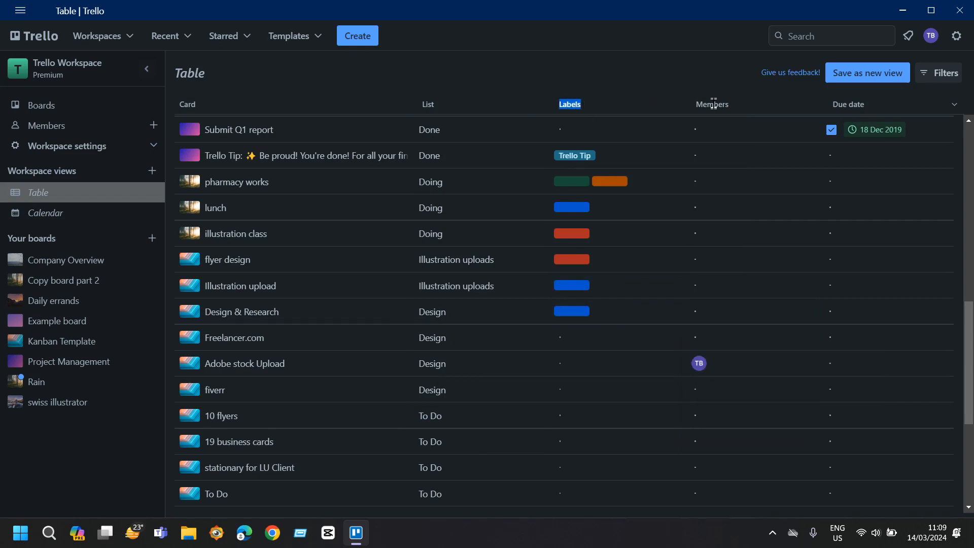
drag(711, 105, 800, 415)
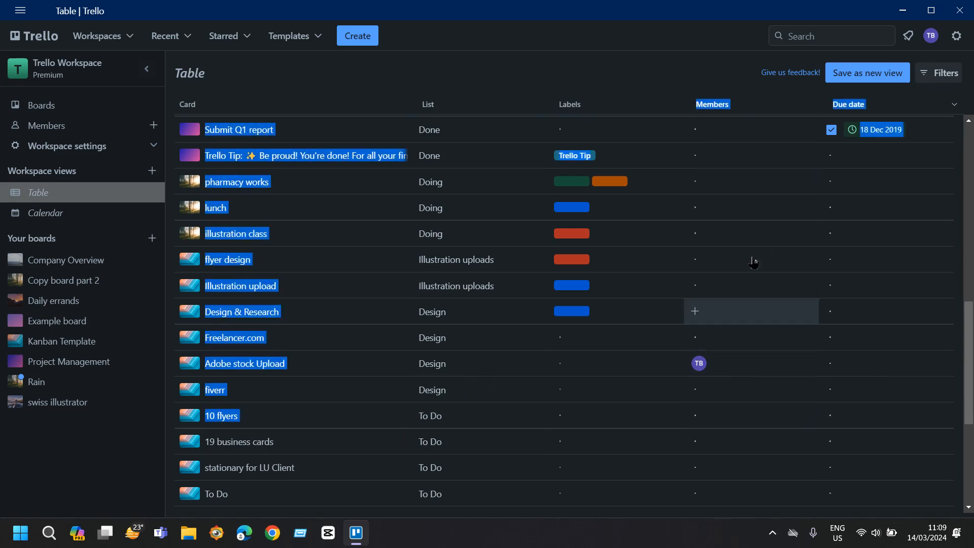
click(725, 91)
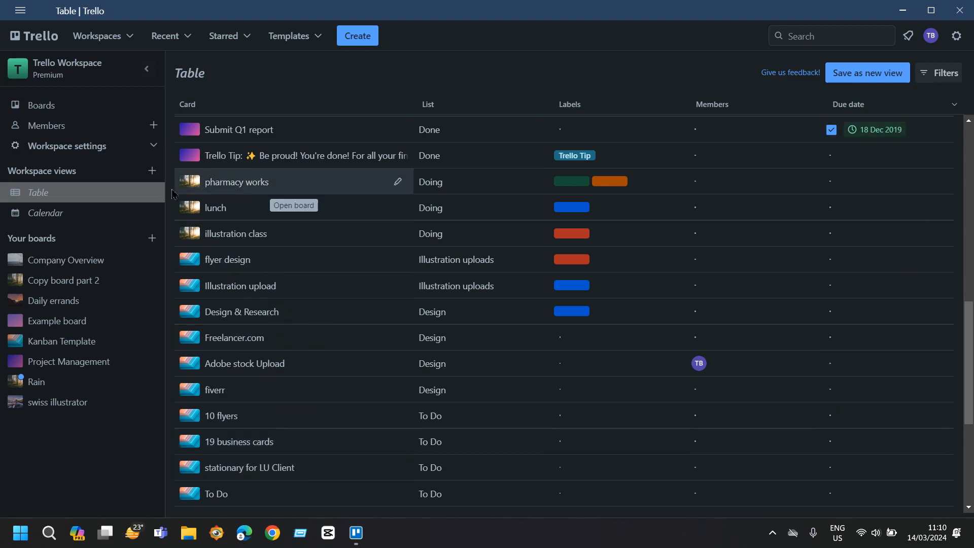
Set the due date of the "Illustration upload" card to 28/03/2024 and save it
click(924, 280)
click(875, 292)
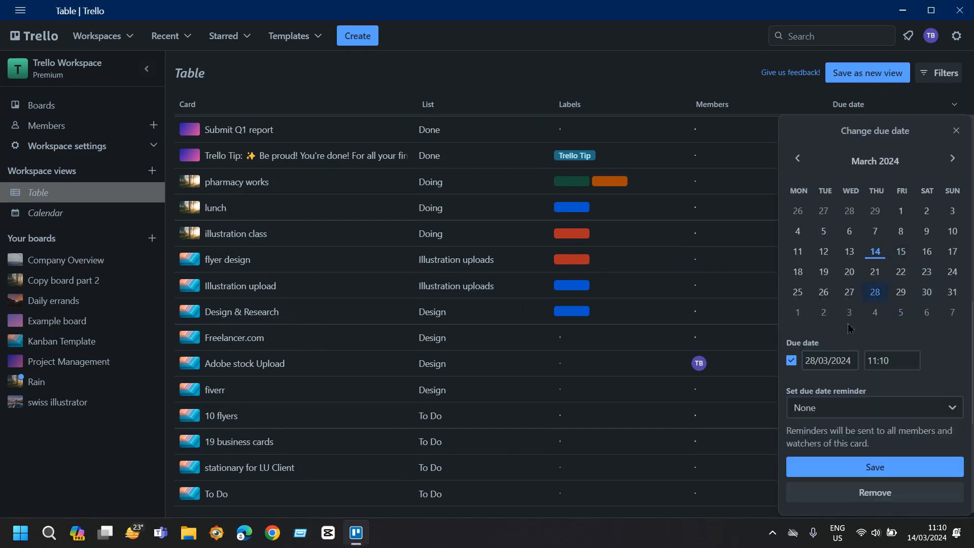
click(882, 469)
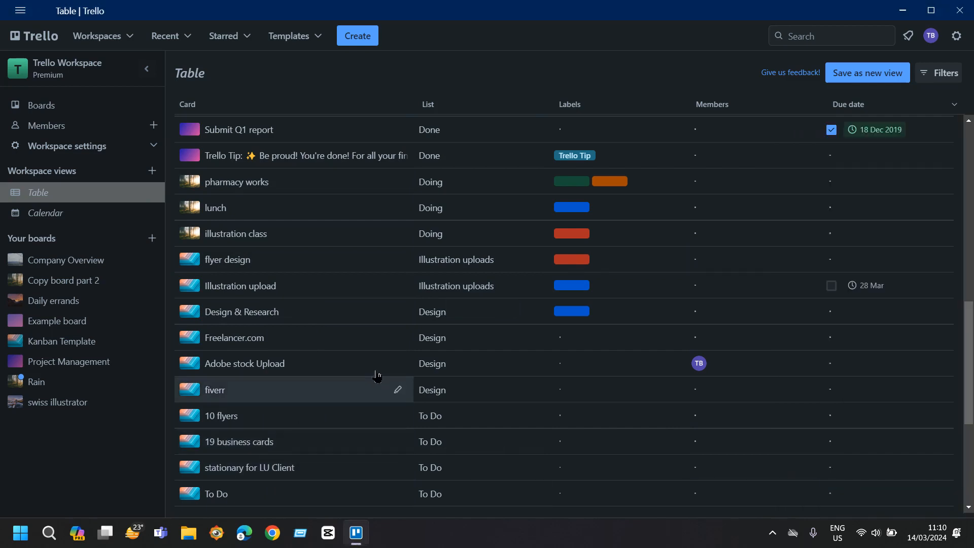
Set the due dates of the "Adobe stock Upload" and "fiverr" cards to 05/03/2024, saving each
click(806, 364)
click(866, 359)
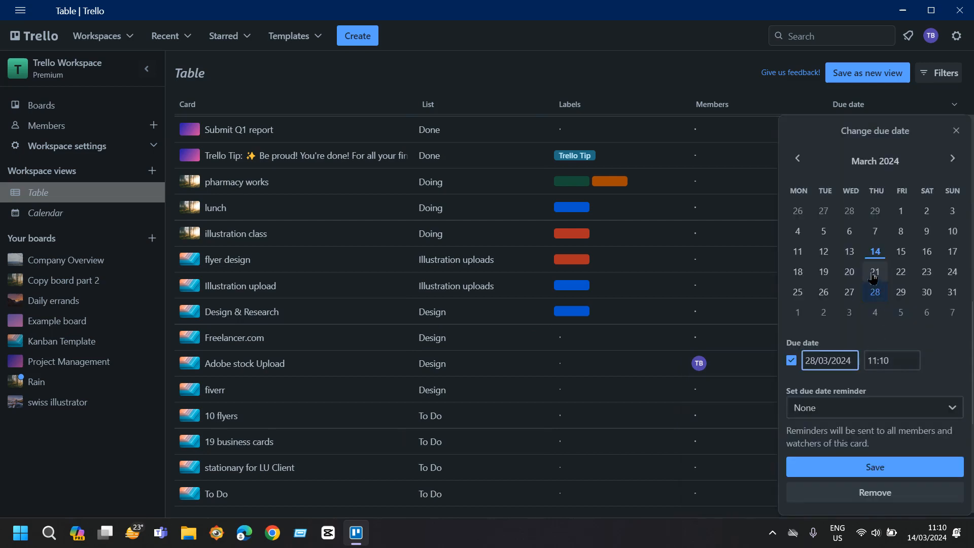
click(824, 232)
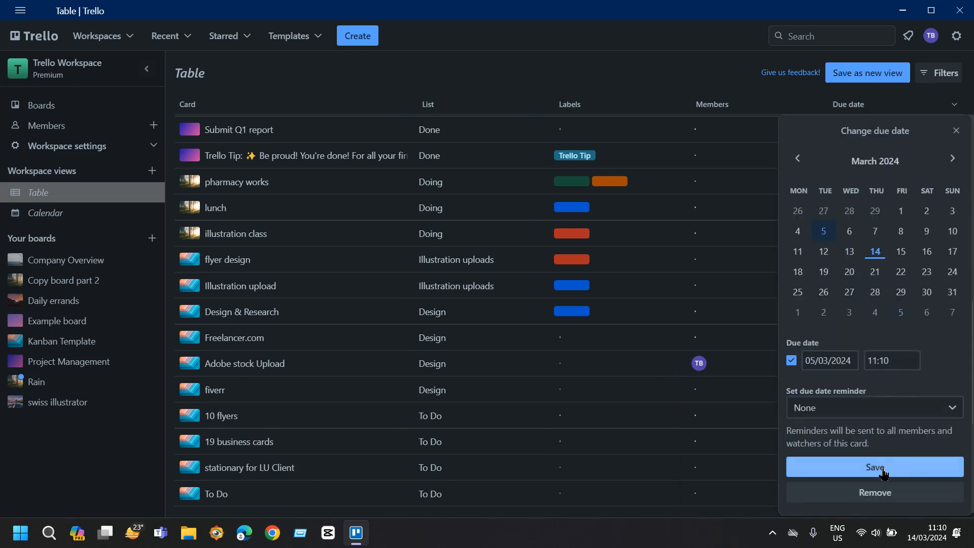
click(882, 472)
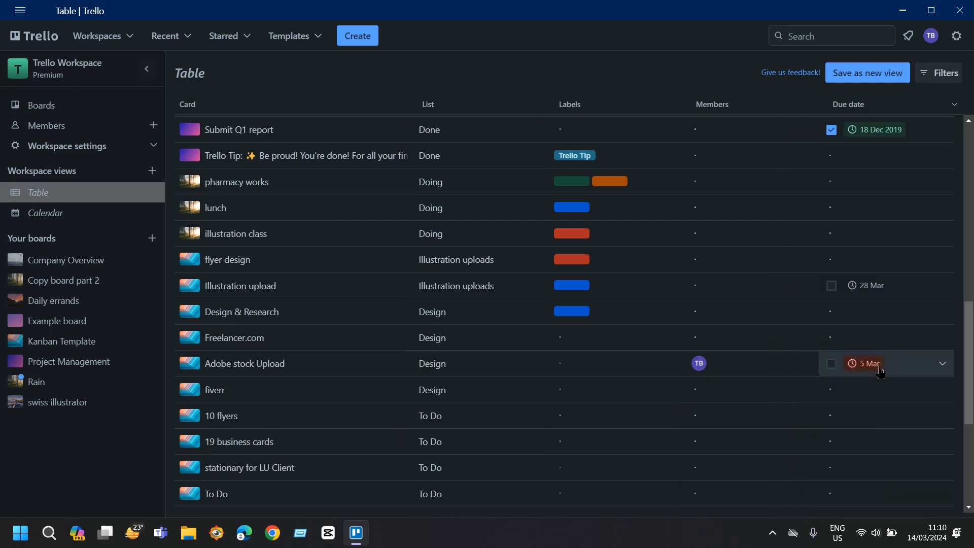
click(875, 401)
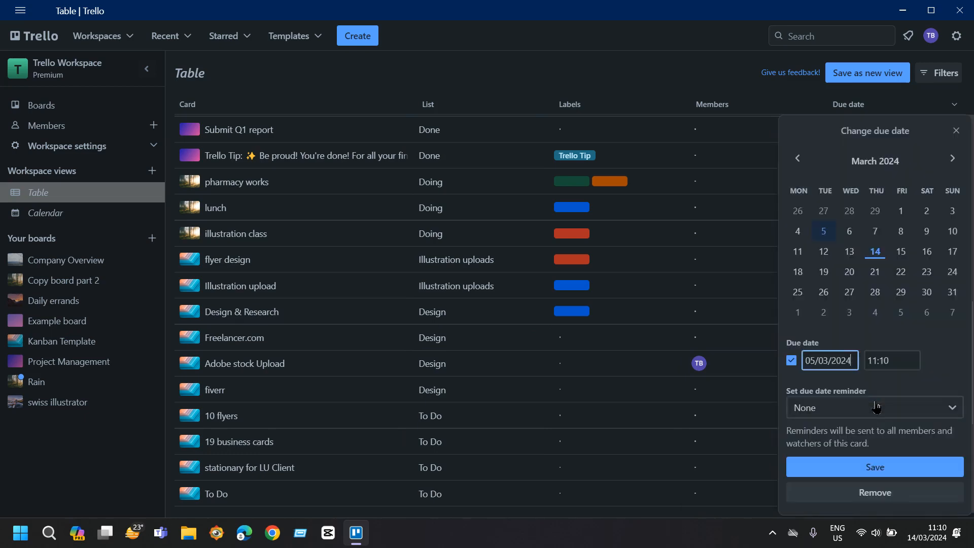
click(900, 473)
Set the due date of the "10 flyers" card to 26/03/2024 and of the "19 business cards" card to 16/03/2024
scroll(807, 431, down, 3)
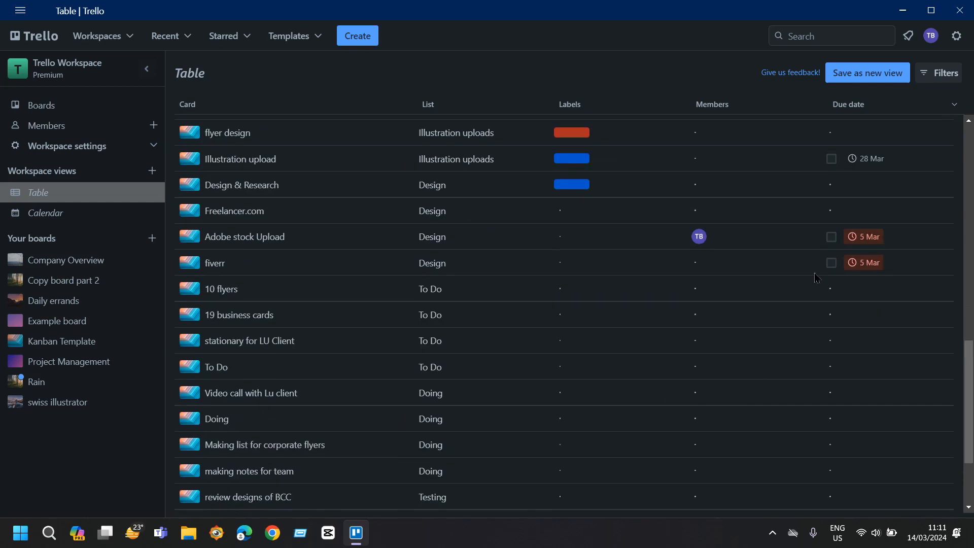
click(864, 300)
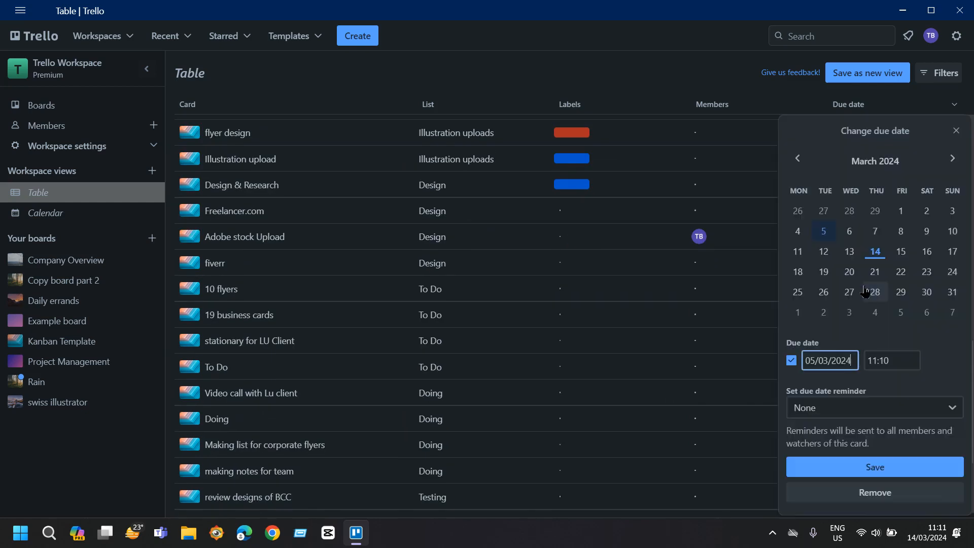
click(824, 293)
click(868, 468)
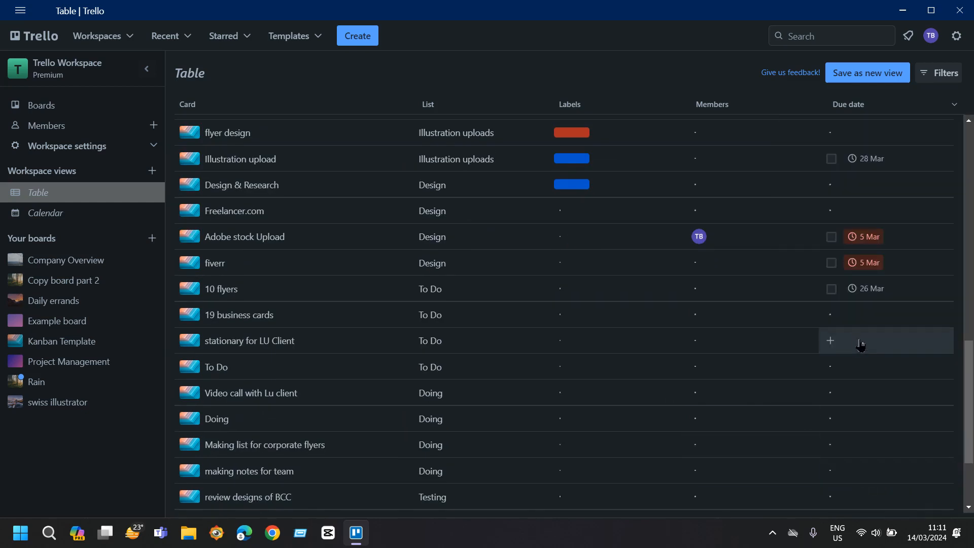
click(865, 314)
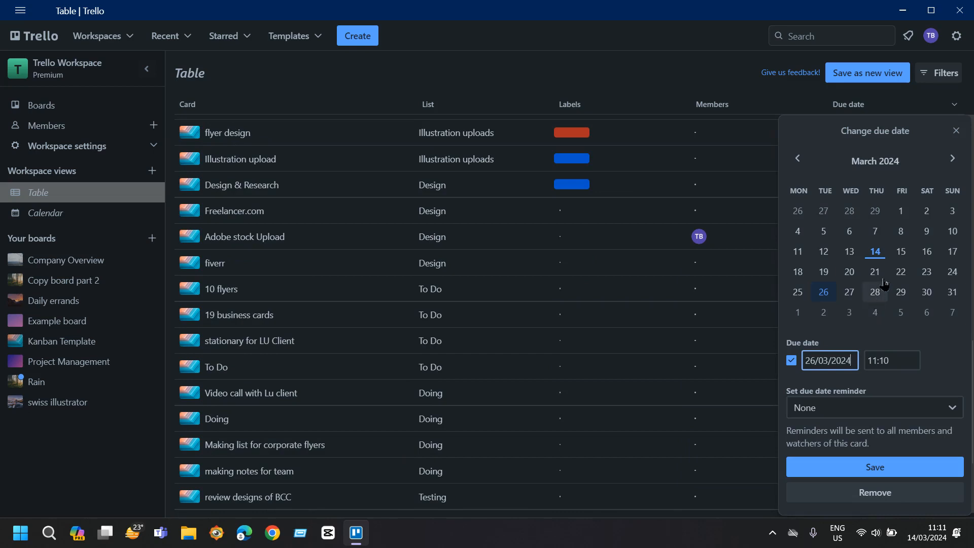
click(927, 252)
click(874, 467)
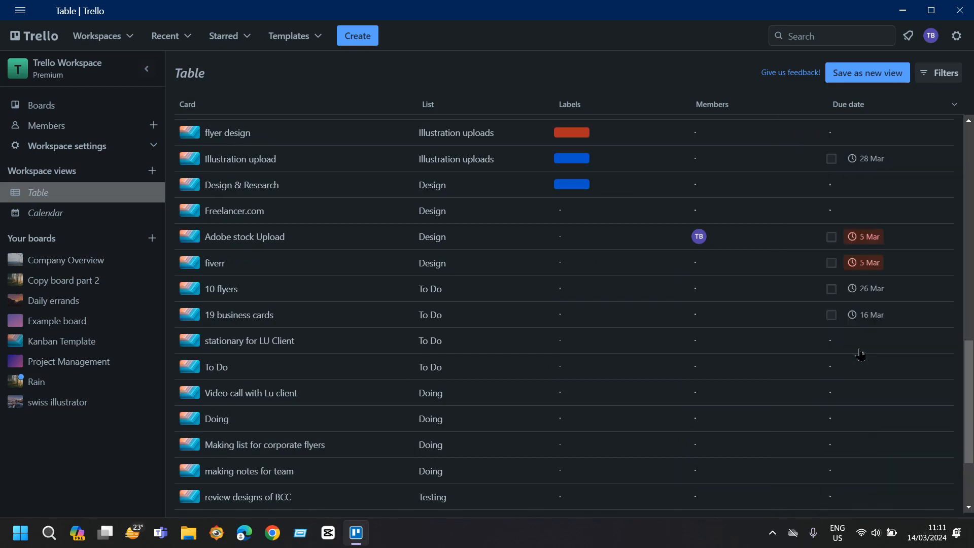
Switch the "fiverr" card's due date to complete and back to incomplete
click(833, 266)
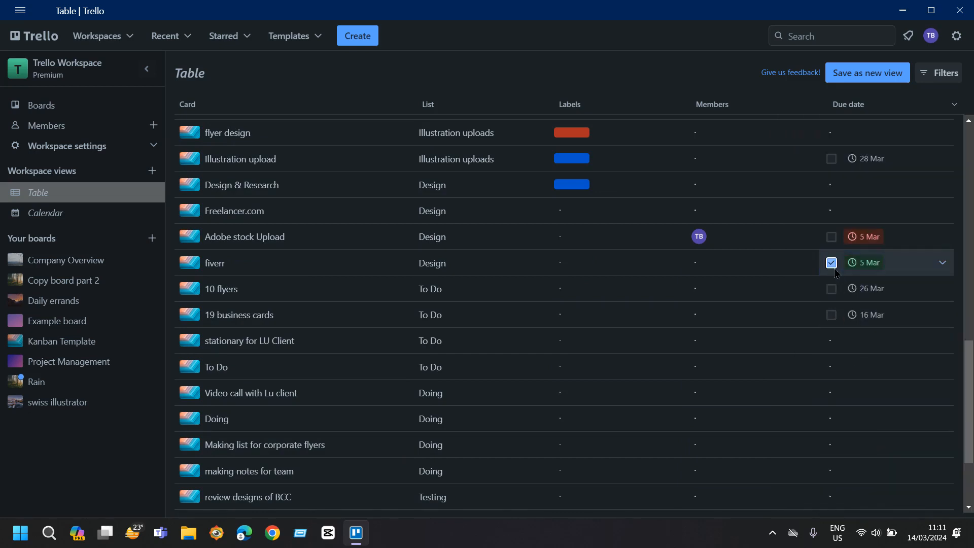
click(832, 267)
Set the due date of the "To Do" card in the To Do list to 03/04/2024 and save it
scroll(849, 355, down, 1)
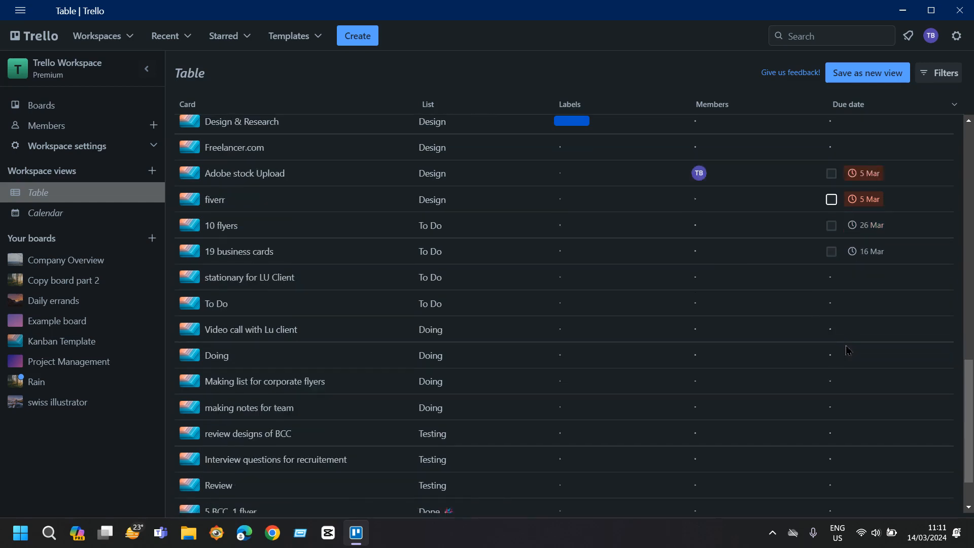
click(845, 306)
click(856, 314)
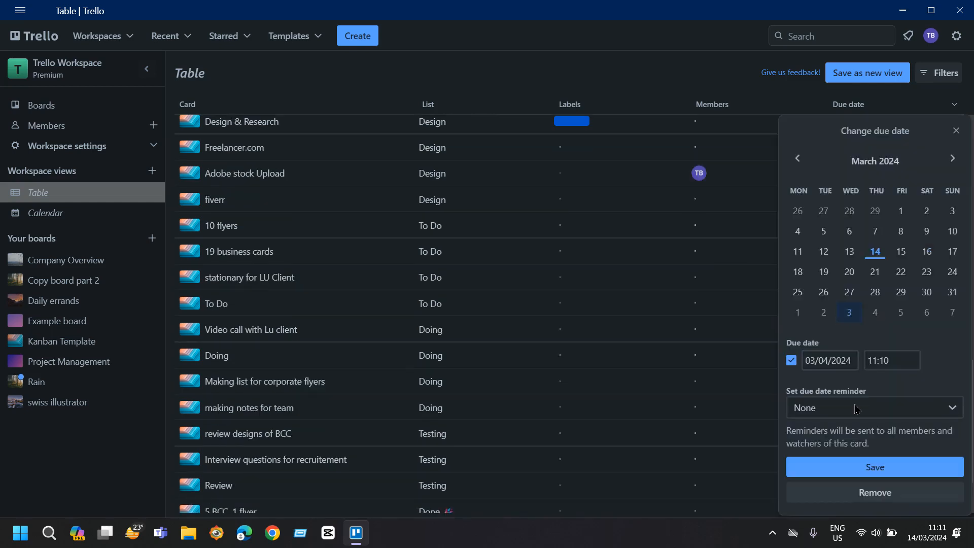
click(863, 463)
Mark the due dates of the "Adobe stock Upload" and "fiverr" cards as complete
scroll(803, 269, up, 2)
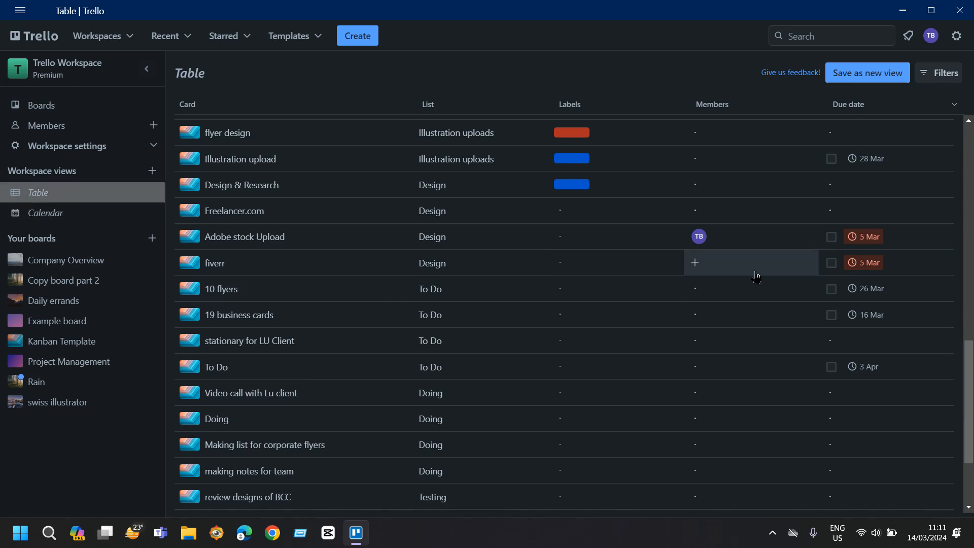
click(832, 239)
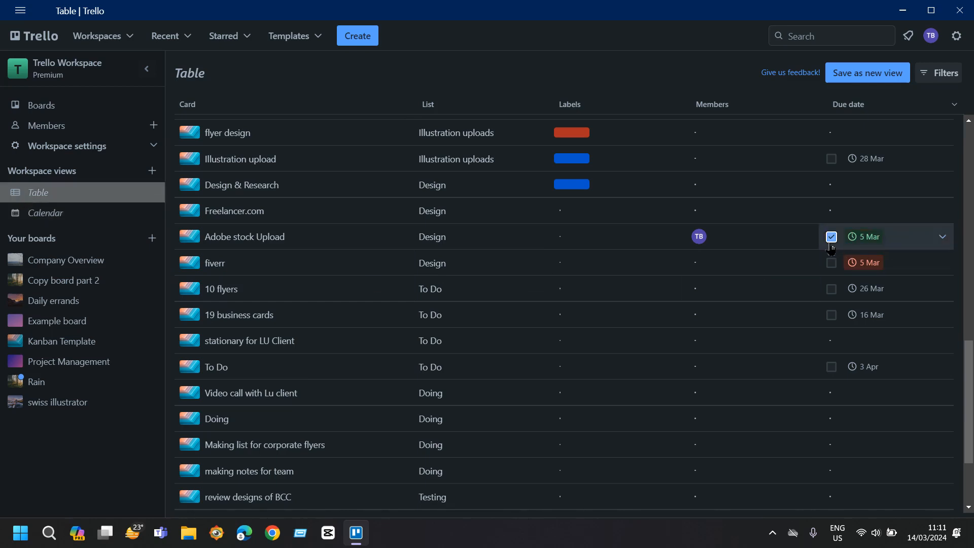
click(832, 264)
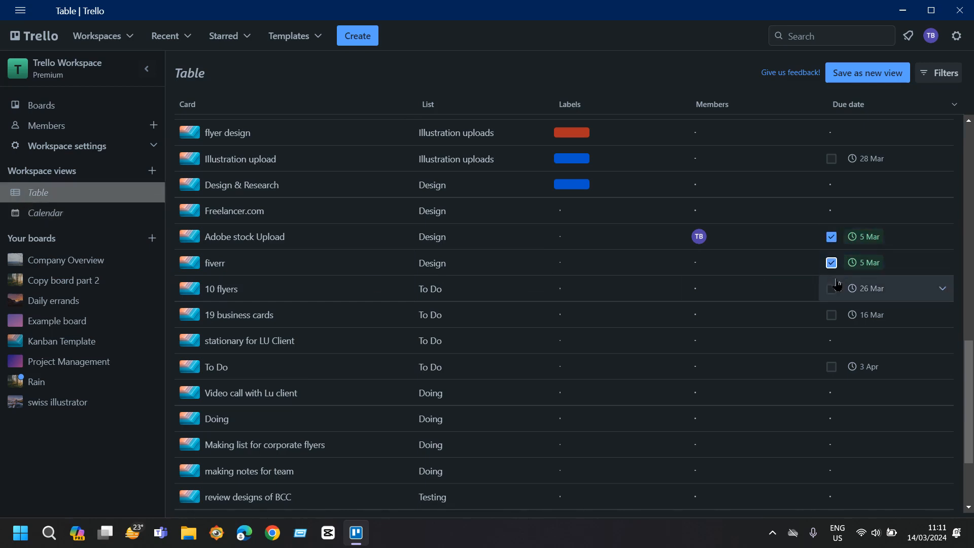